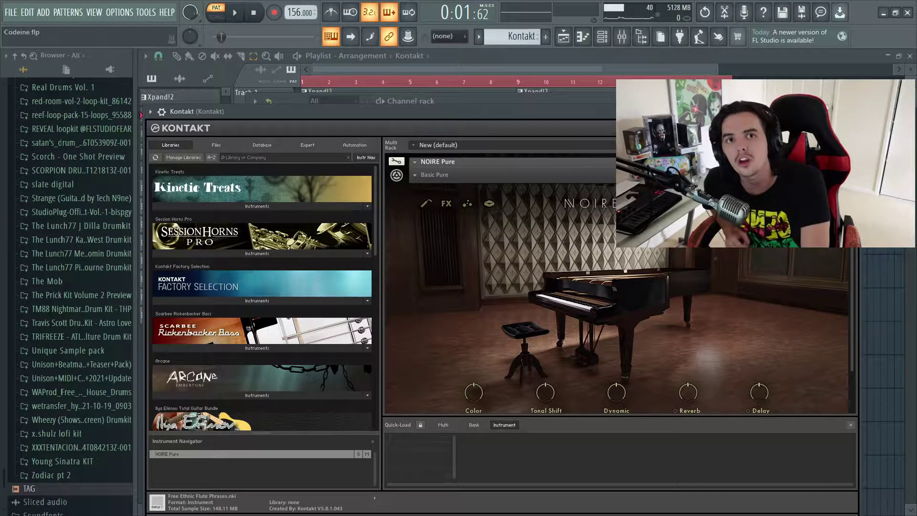
Step: Open Kontakt's piano roll and lower the E4 notes in bars 1–4 and the C4 notes in bars 5–8 by one octave
key("Escape")
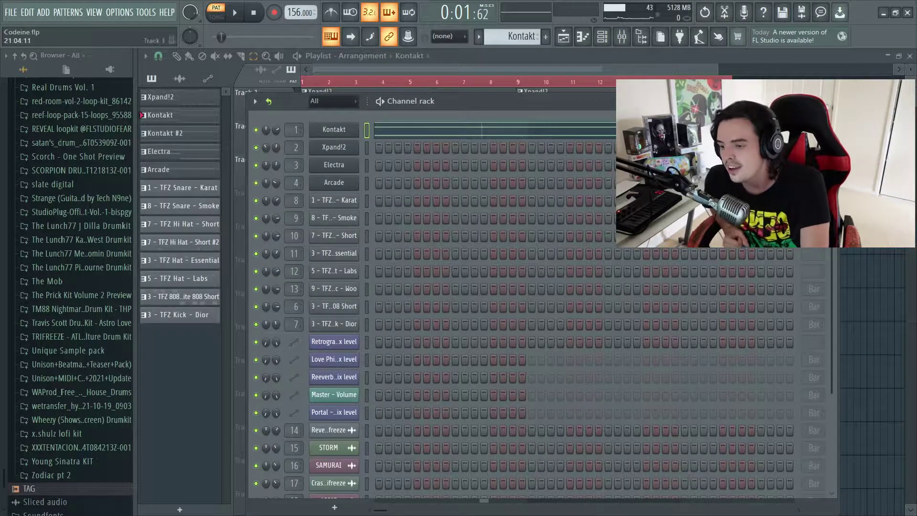
key("F7")
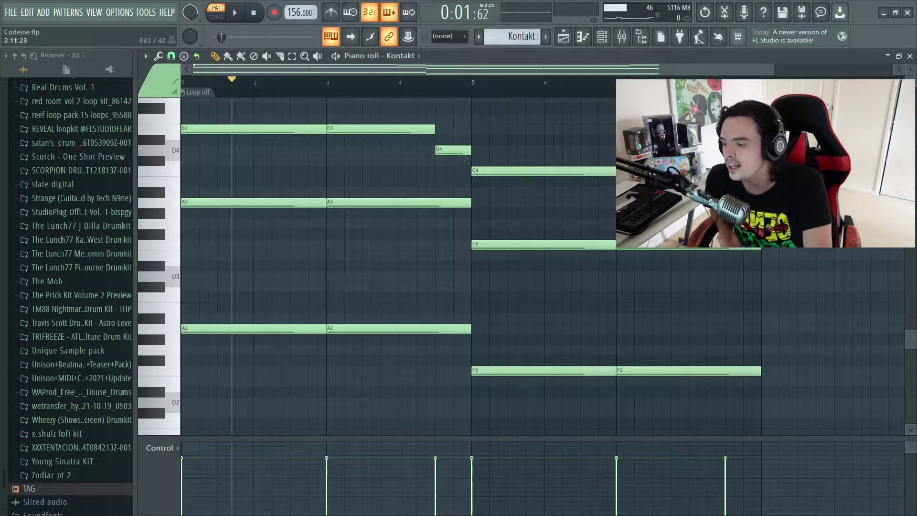
left_click(292, 56)
left_click_drag(426, 120, 193, 141)
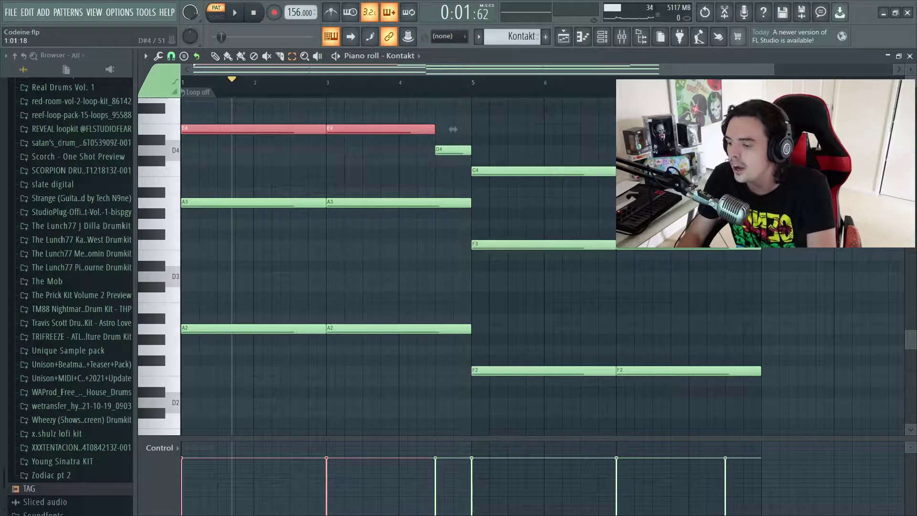
key("ctrl+Down")
left_click_drag(743, 160, 461, 179)
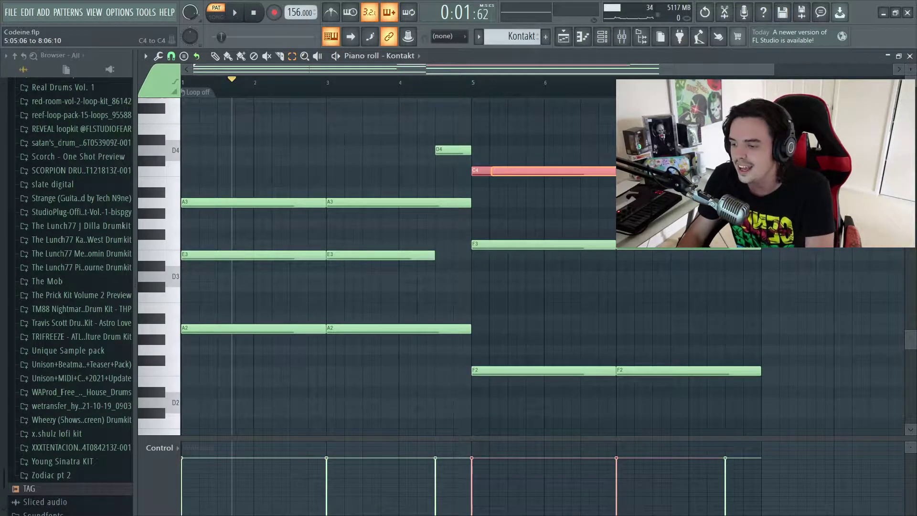
key("ctrl+Down")
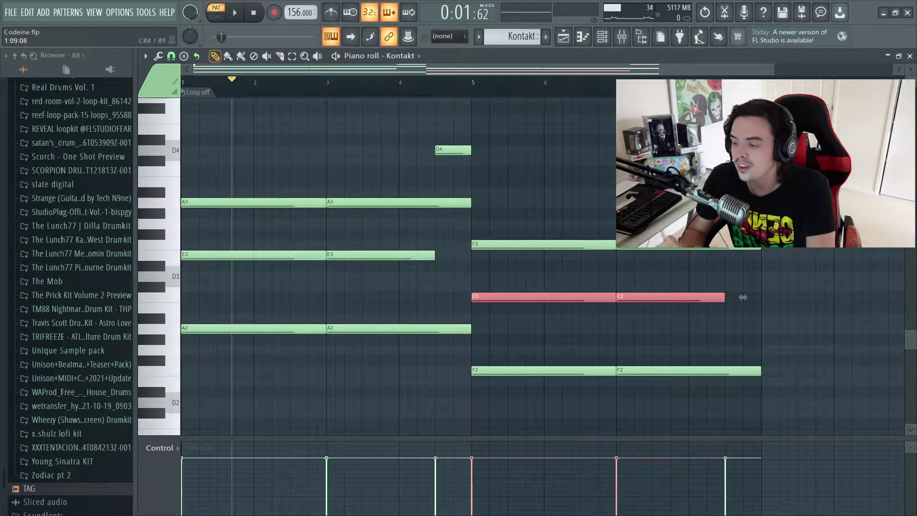
Step: Try adding a long C3 note in bars 1–4 and a long G#2 note near bar 5, and delete both
left_click(191, 298)
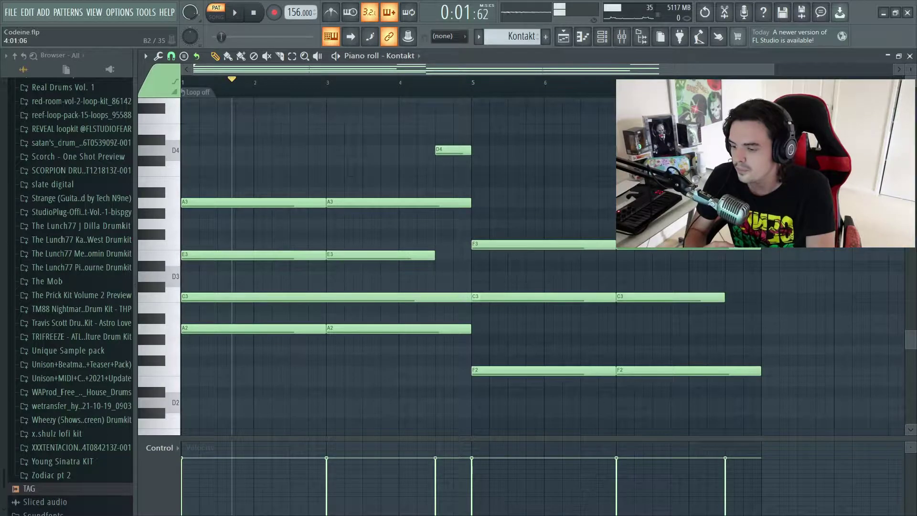
left_click(465, 339)
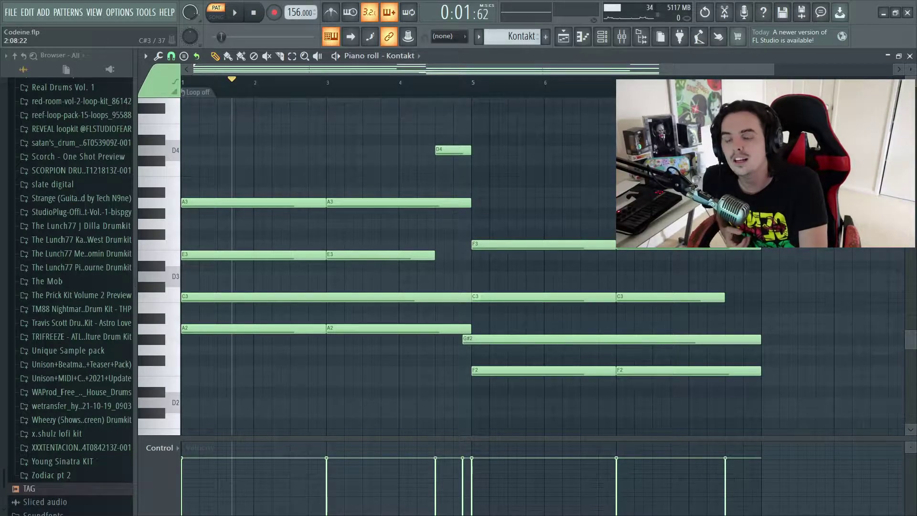
right_click(287, 296)
right_click(514, 340)
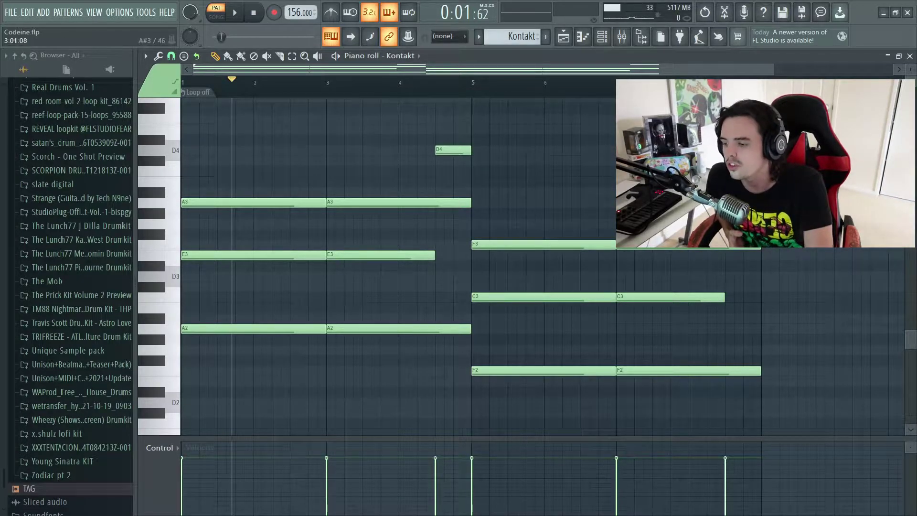
Step: Move the E3 notes and the C3 notes back up one octave
left_click_drag(197, 246, 375, 270)
left_click_drag(507, 282, 673, 311)
left_click_drag(429, 257, 197, 245)
key("ctrl+Up")
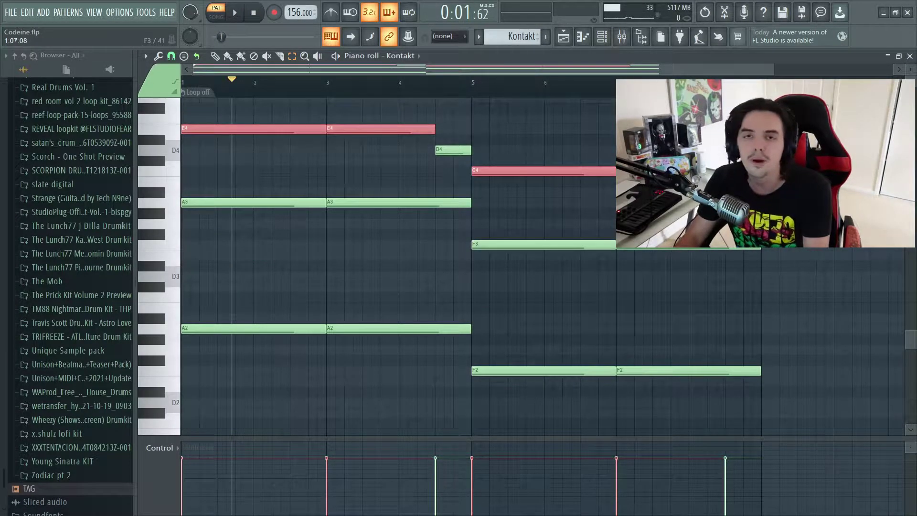
Step: Deselect the notes and play the Kontakt chord pattern from the start
key("ctrl+d")
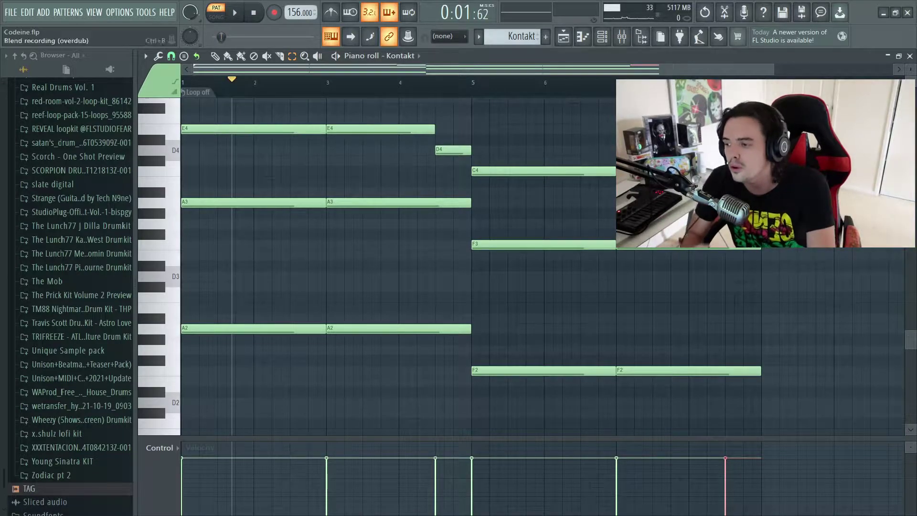
left_click(216, 12)
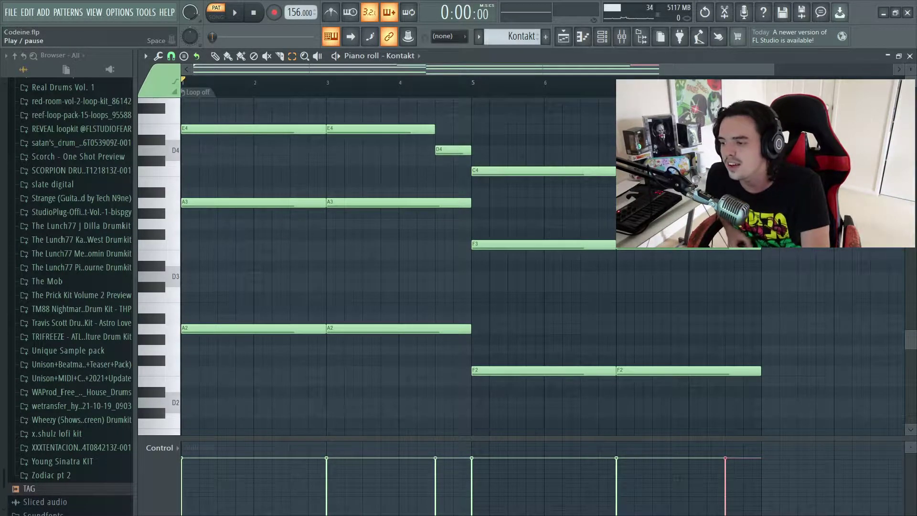
key("space")
scroll(432, 149, "up", 2)
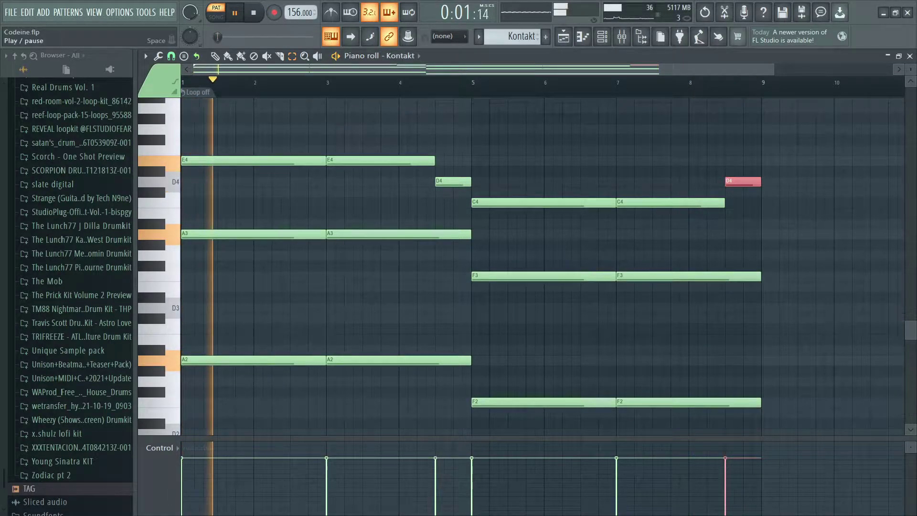
key("space")
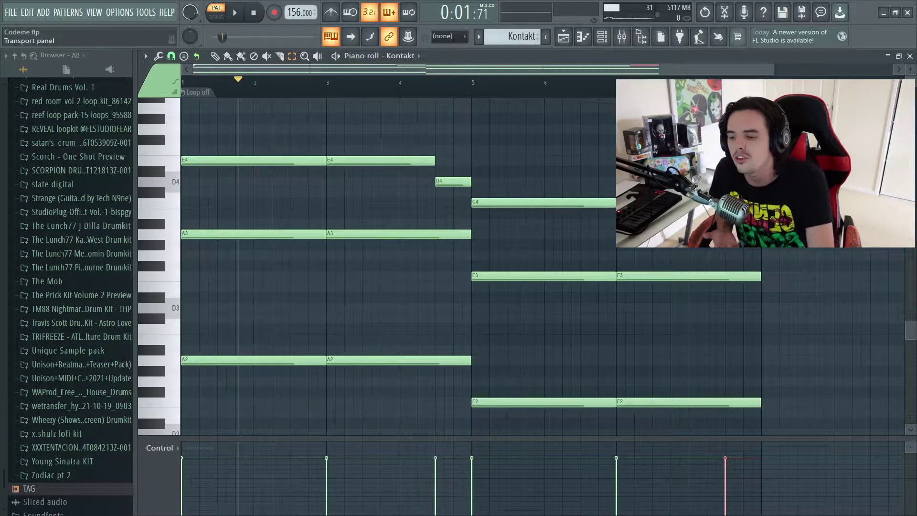
Step: Open the Xpand!2 instrument from the channel rack to check its preset, and close it
left_click(603, 36)
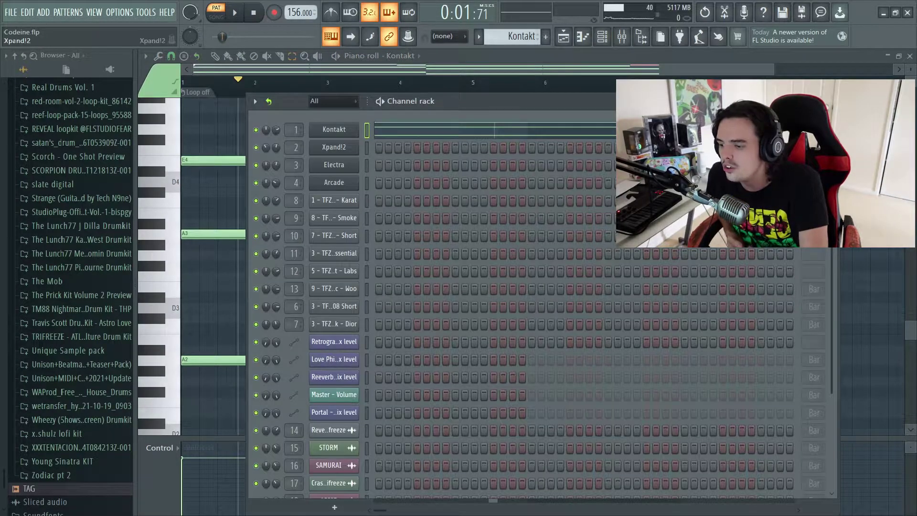
left_click(334, 147)
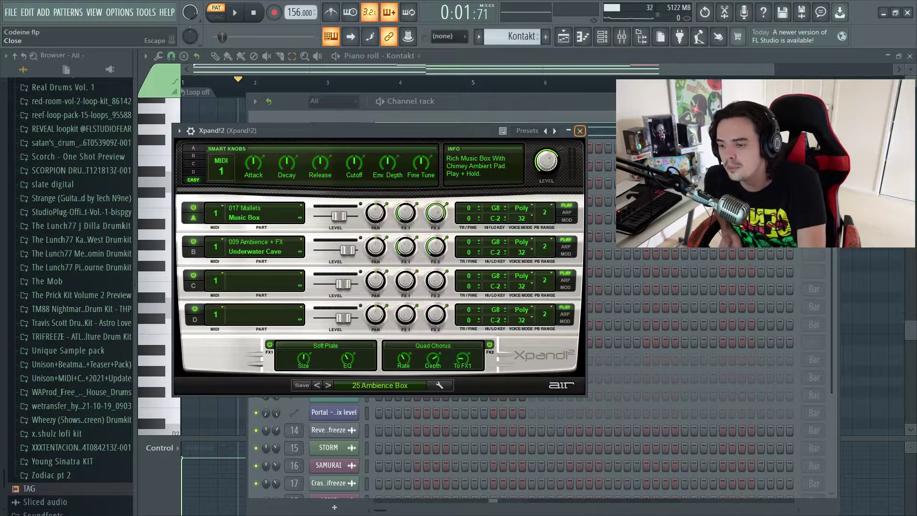
left_click(580, 131)
Step: Open the Xpand!2 piano roll and play its melody pattern from the start
scroll(512, 36, "down", 2)
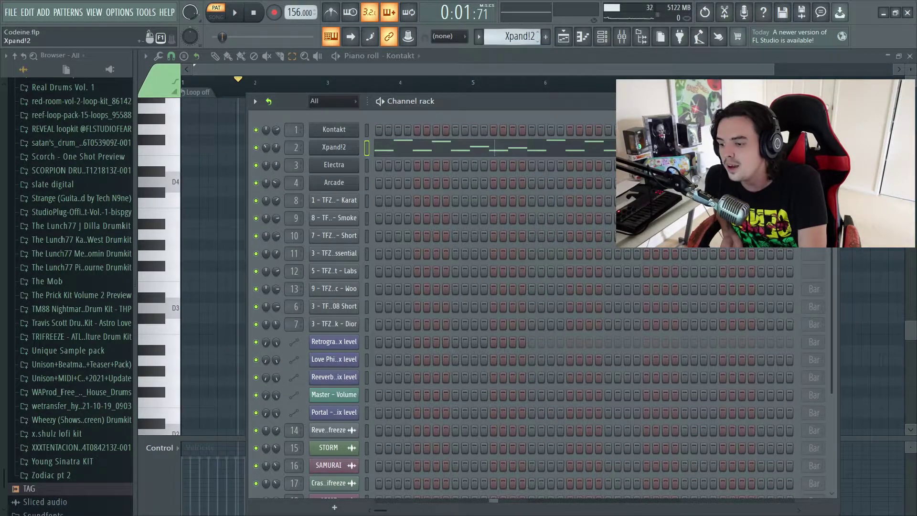
left_click(462, 148)
scroll(398, 265, "up", 10)
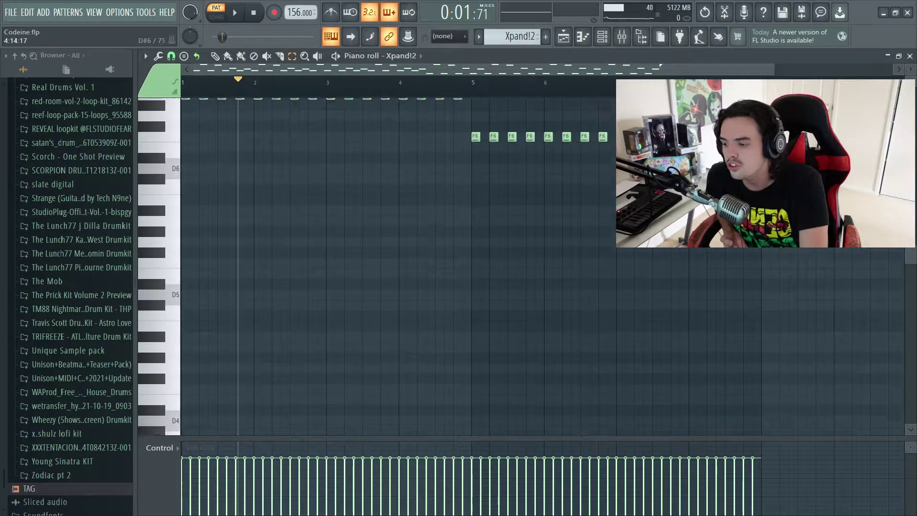
key("space")
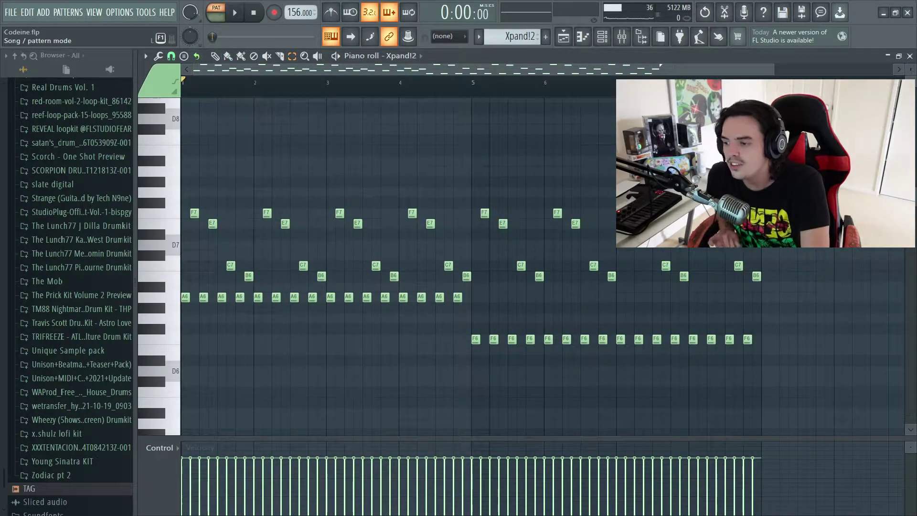
key("space")
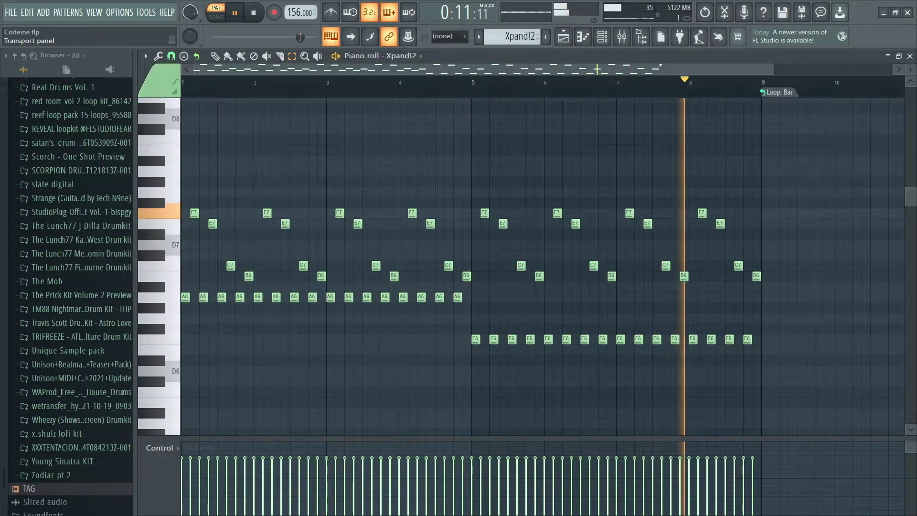
key("space")
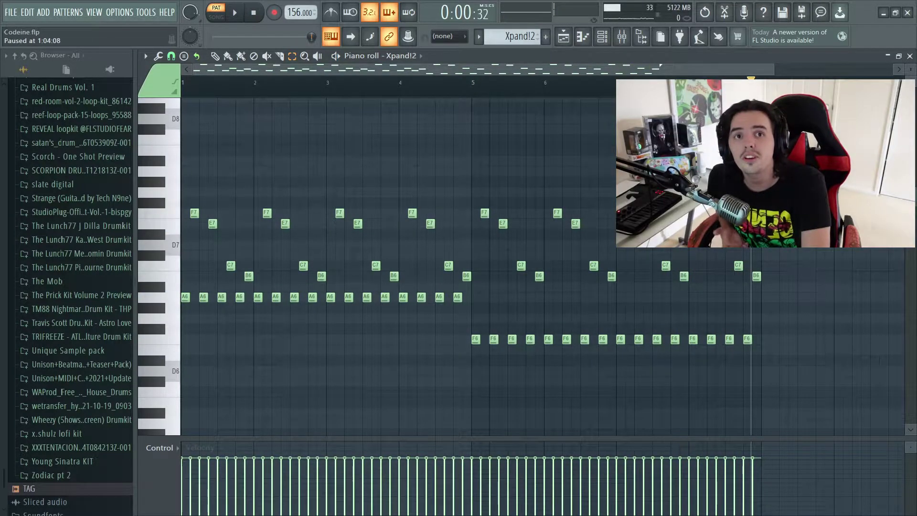
Step: Try raising the repeated F6 notes in bars 5–8 four semitones to A6, and lower them back to F6
left_click_drag(450, 324, 836, 345)
key("Up")
key("Up")
key("Up")
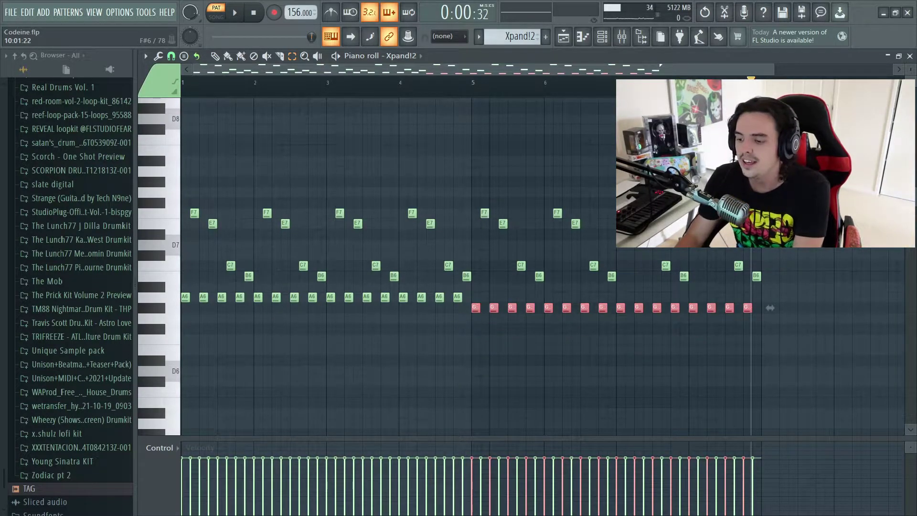
key("Up")
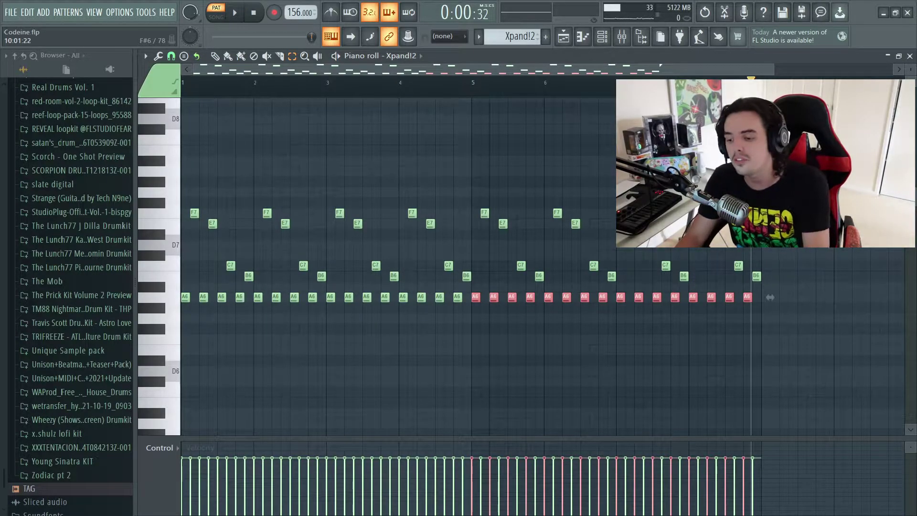
key("Down")
key("Down")
key("Down")
key("Down")
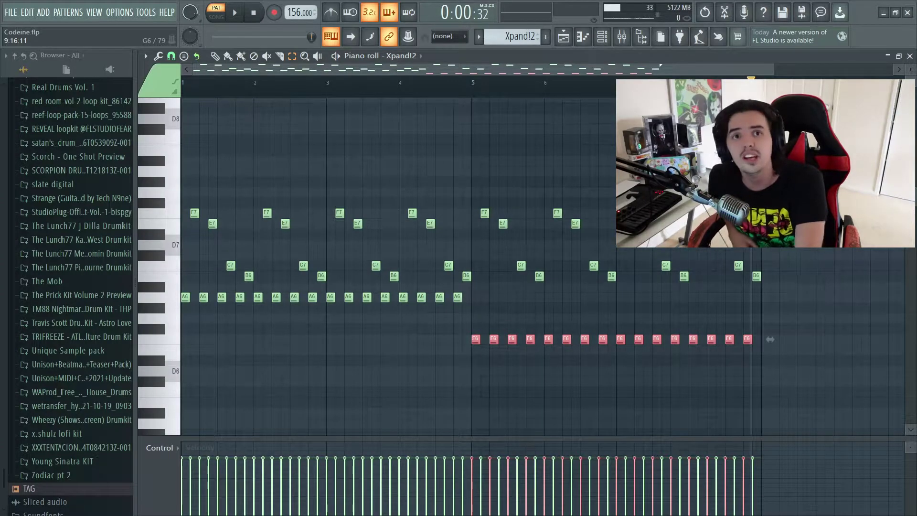
Step: Check the preset of the Electra instrument, close it, and open Electra's piano roll
left_click(603, 36)
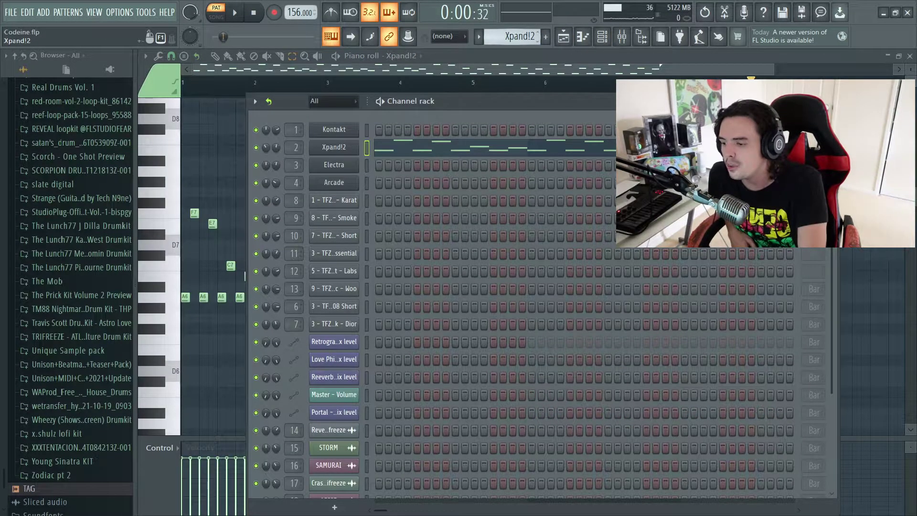
left_click(334, 165)
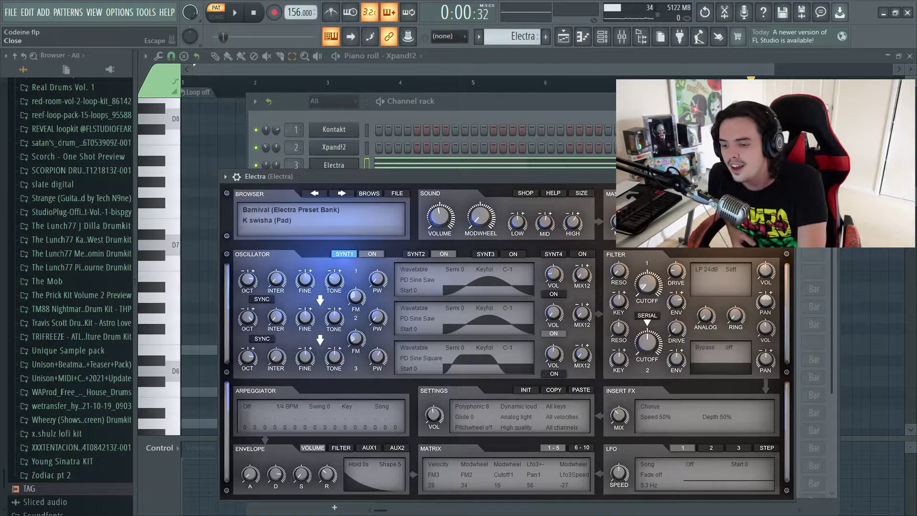
key("Escape")
left_click(478, 164)
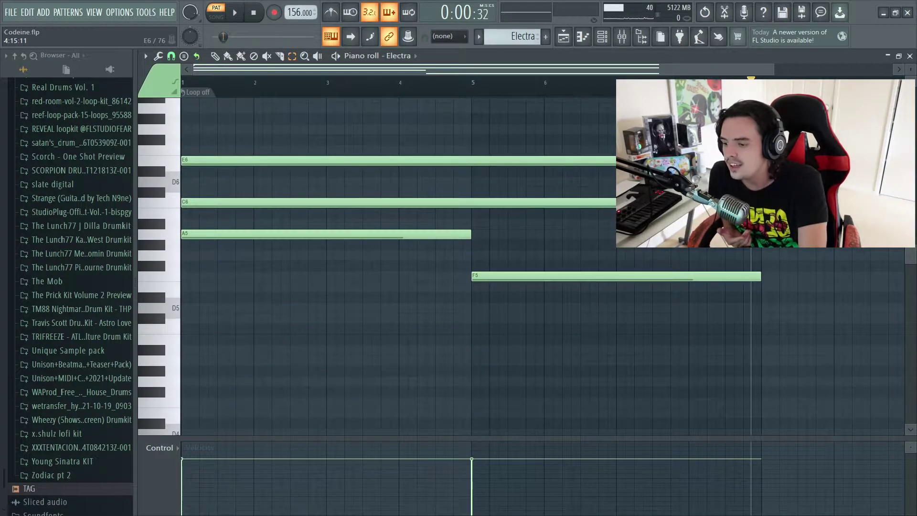
Step: Select the F5 bass note in bars 5–8 and play the Electra pad pattern from the start
left_click_drag(217, 238, 217, 125)
left_click_drag(482, 251, 684, 333)
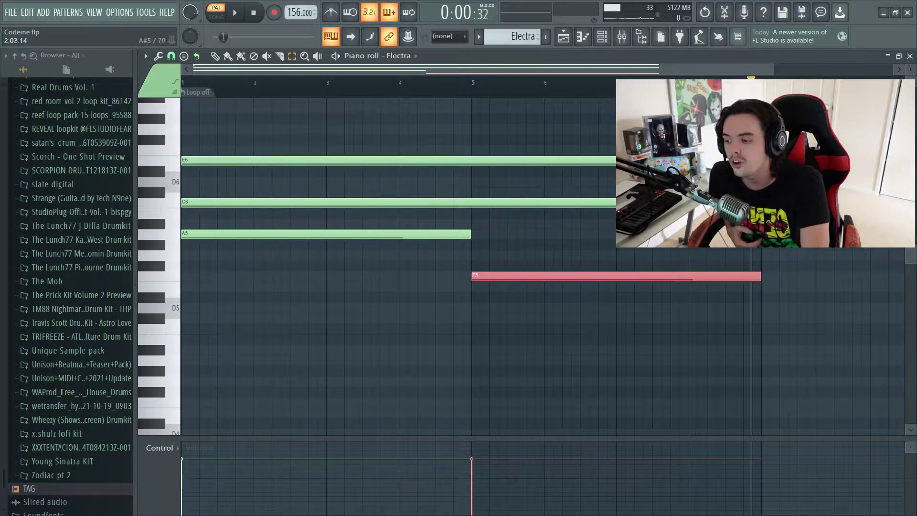
key("space")
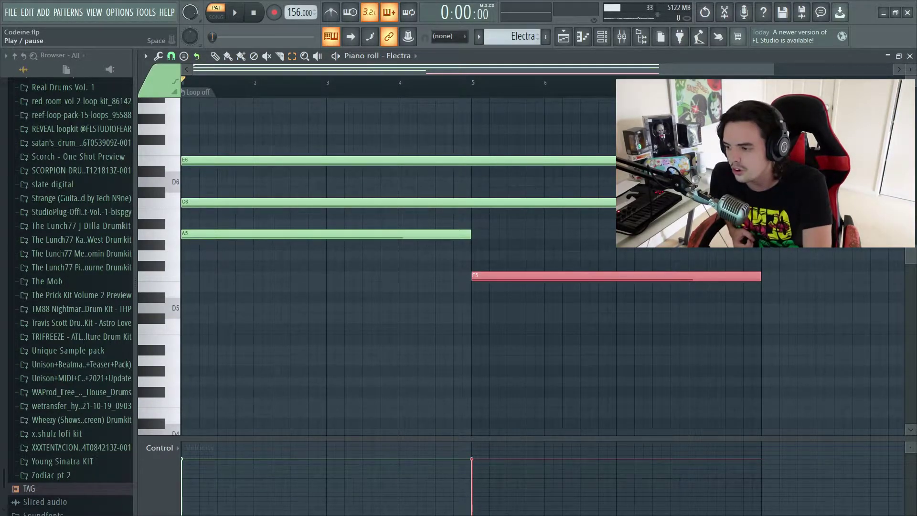
key("space")
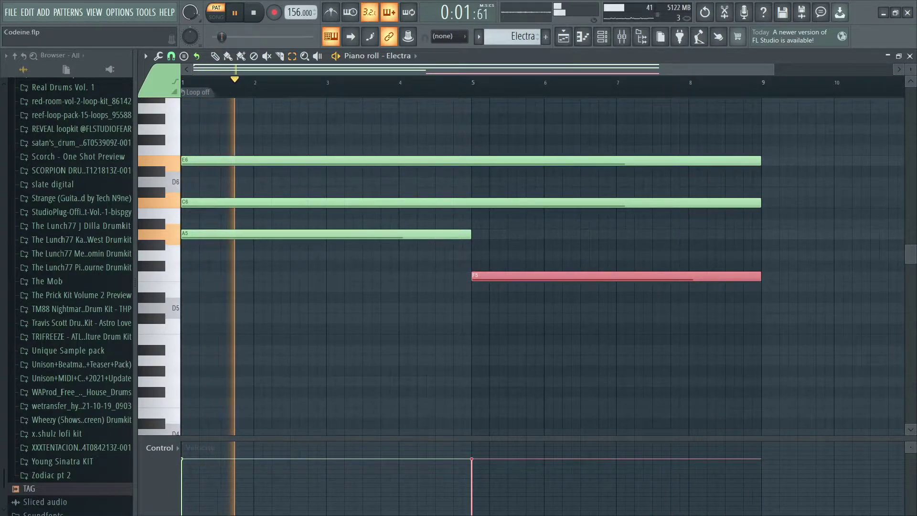
key("ctrl+space")
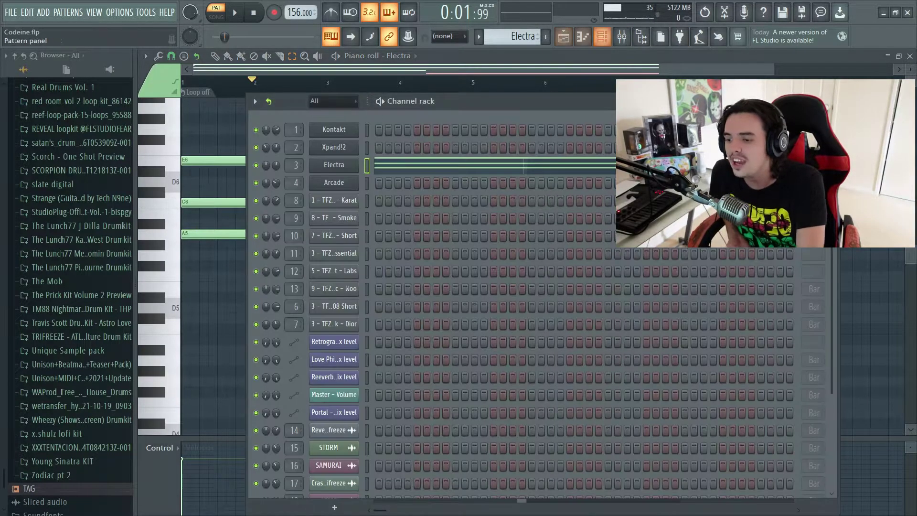
Step: Check the preset of the Arcade instrument, close it, and open Arcade's piano roll
left_click(602, 36)
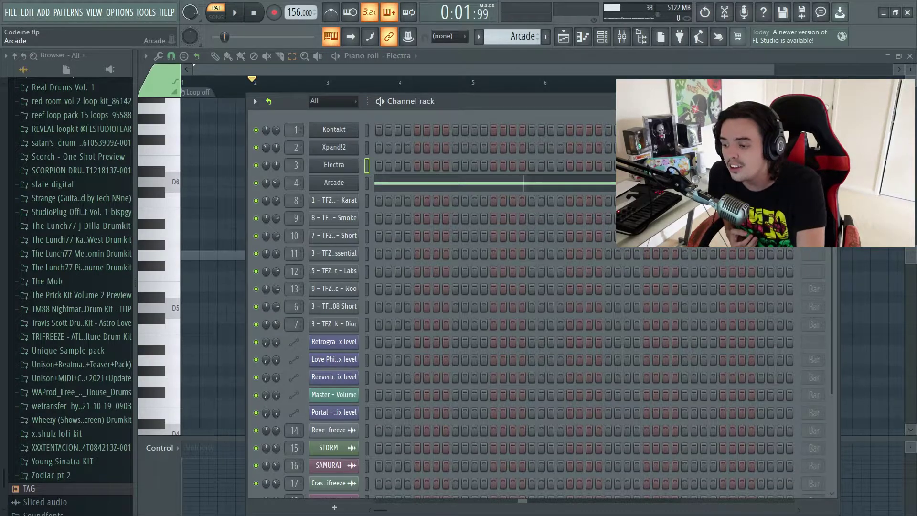
left_click(334, 183)
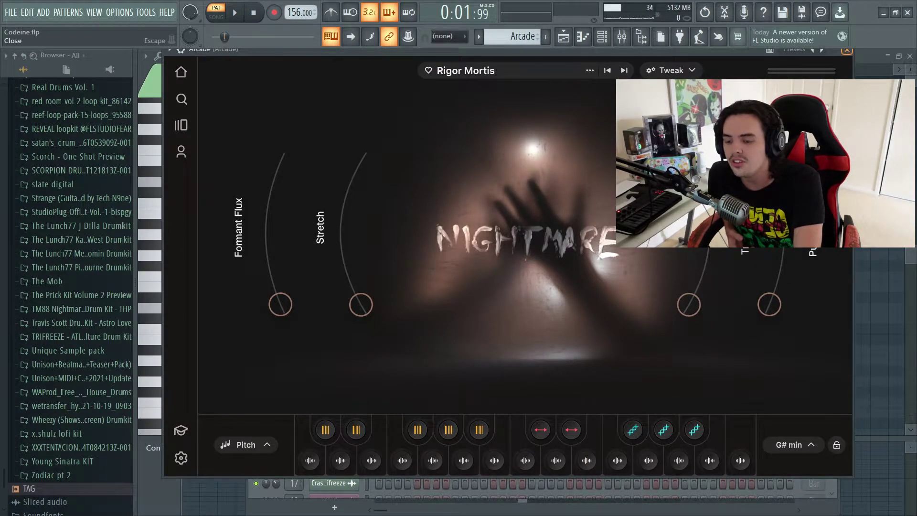
left_click(847, 50)
left_click(236, 201)
Step: Remove the loop marker at bar 6 in Arcade's piano roll and play the pattern from the start
key("space")
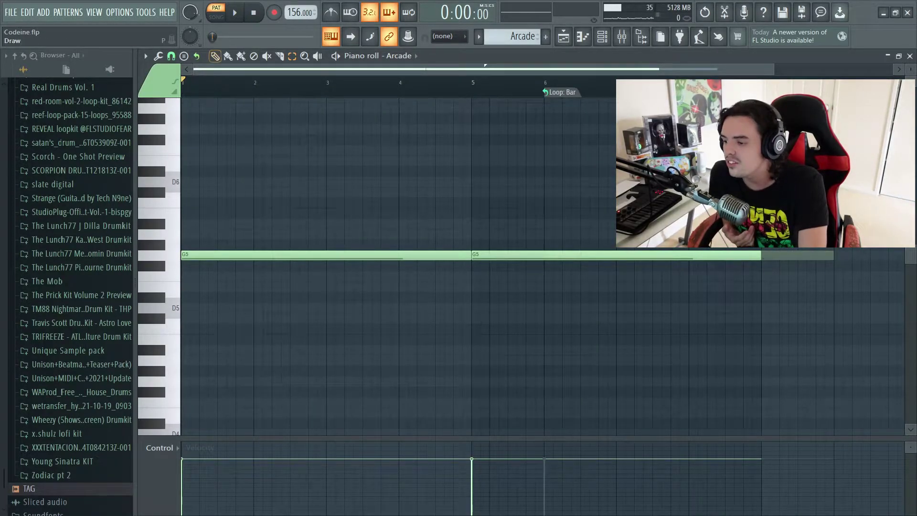
left_click(562, 92)
left_click(584, 110)
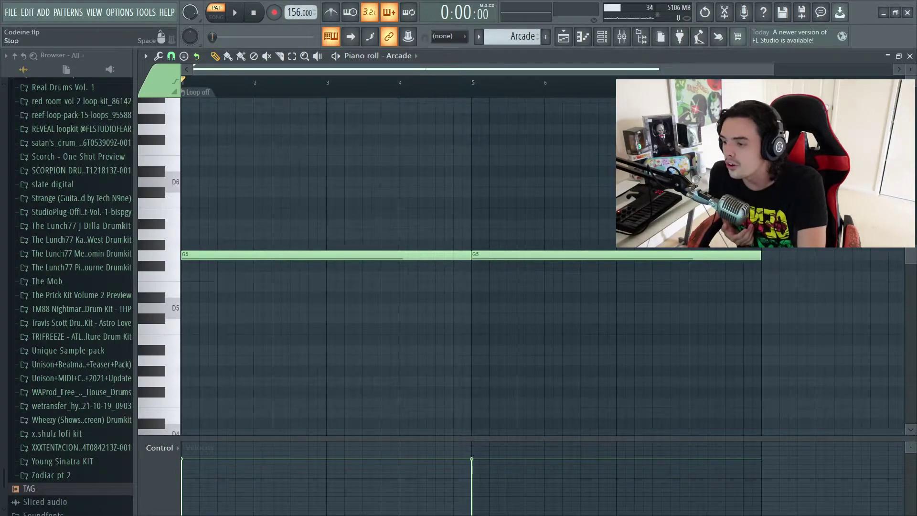
key("space")
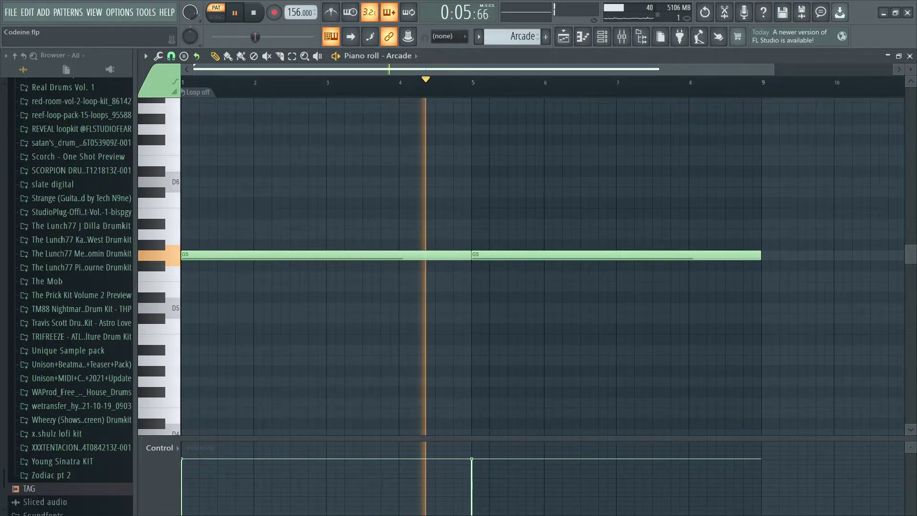
Step: Pause the Arcade pattern, open the mixer, and check the Fruity Parametric EQ 2 curve on the Kontakt track
key("space")
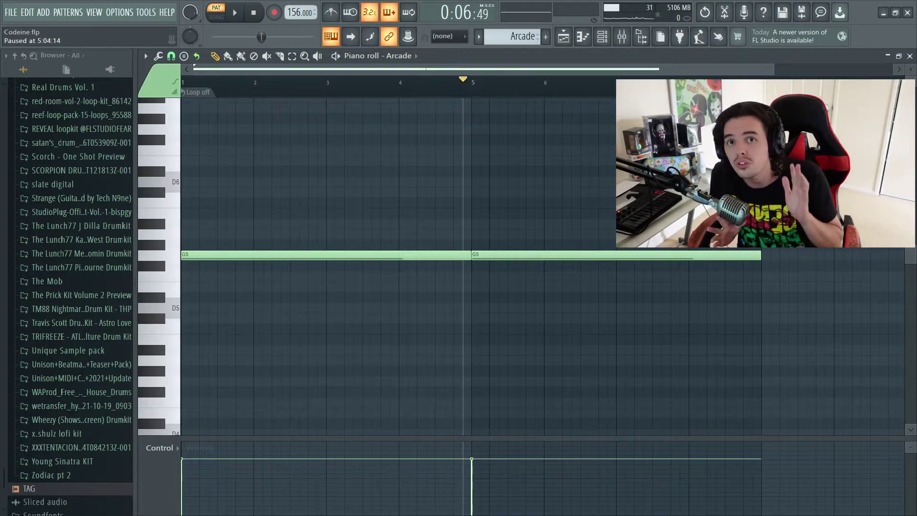
left_click(564, 36)
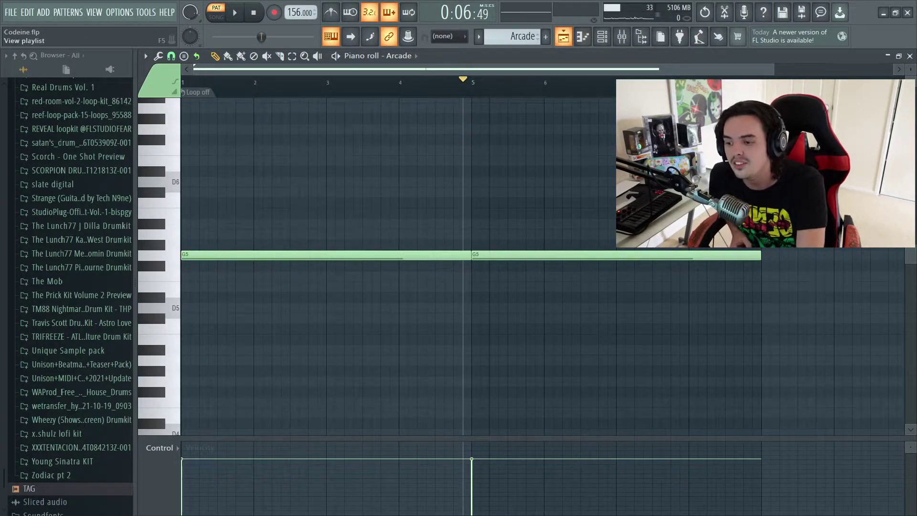
key("F9")
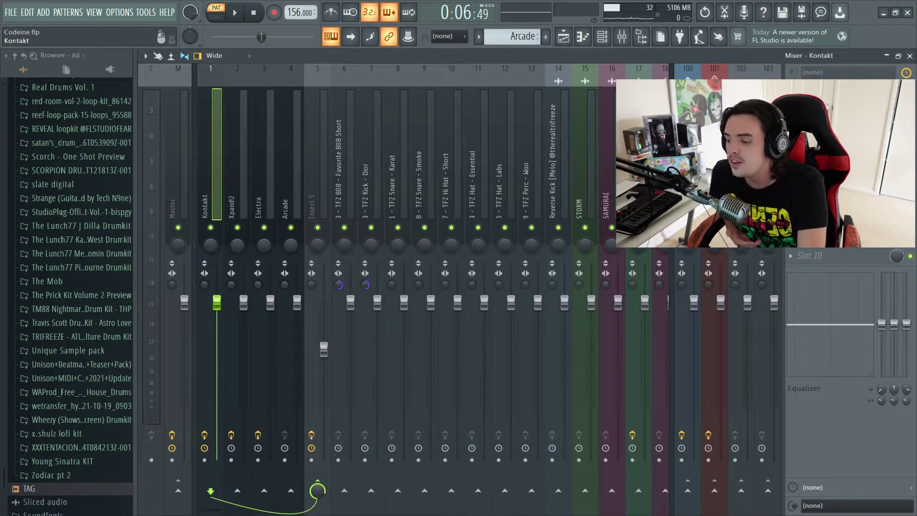
left_click(831, 91)
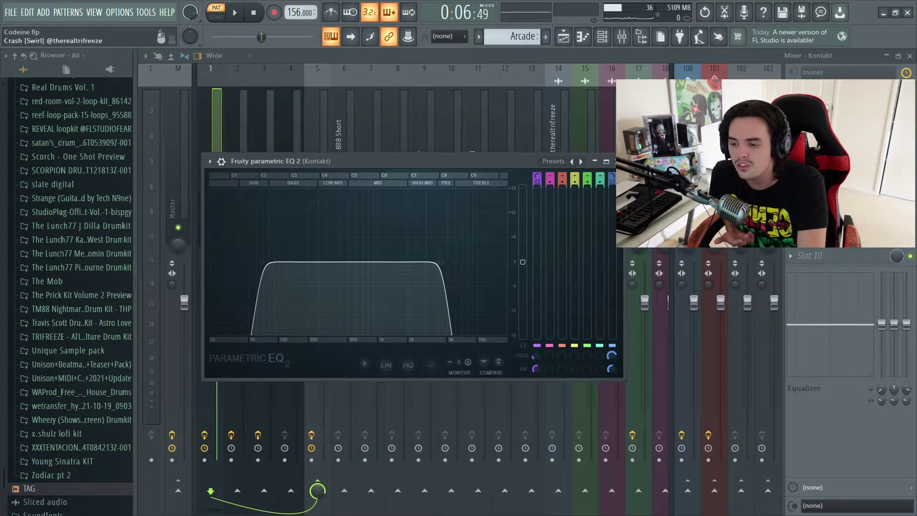
key("Escape")
Step: Examine the ValhallaVintageVerb and Retrograde settings on the Xpand!2 mixer track, closing each effect after viewing
left_click(238, 143)
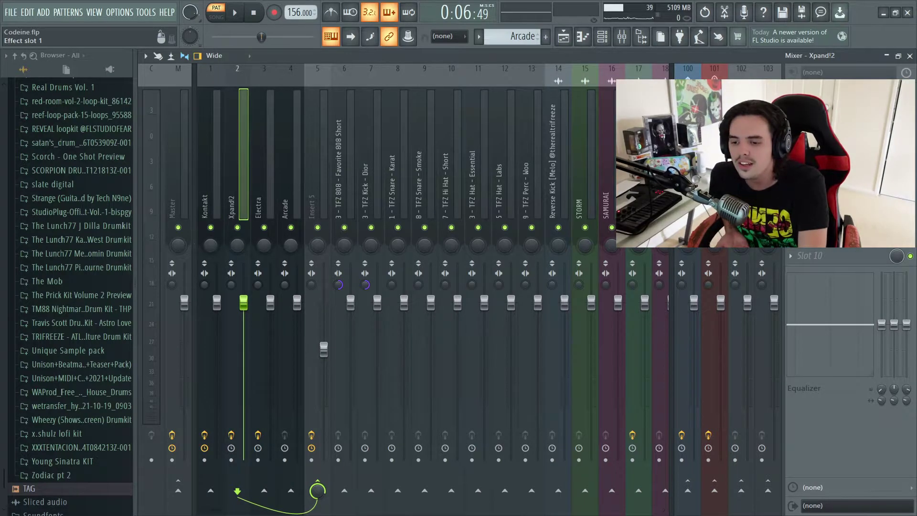
left_click(831, 91)
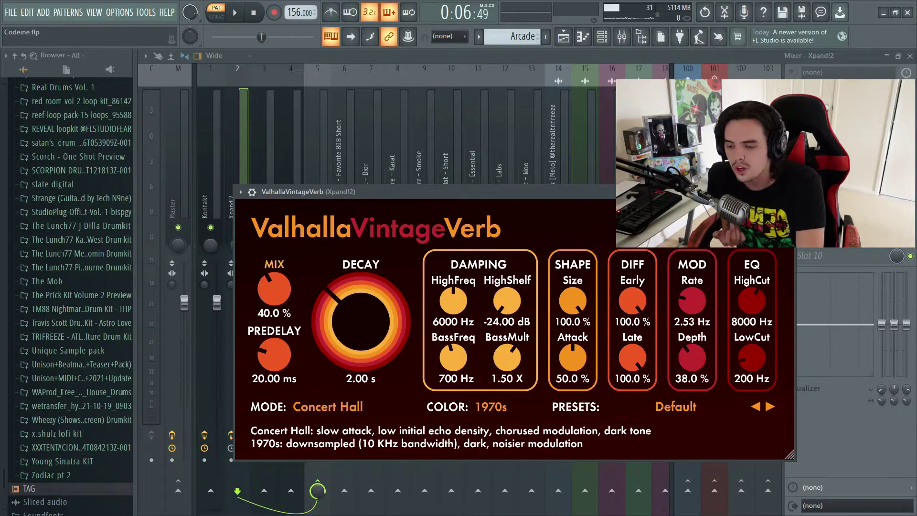
left_click(789, 191)
left_click(831, 101)
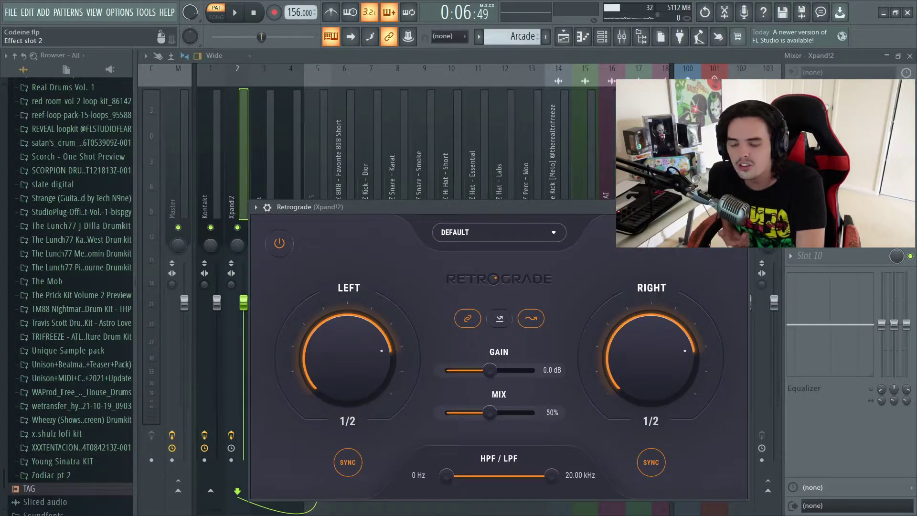
left_click_drag(497, 206, 492, 143)
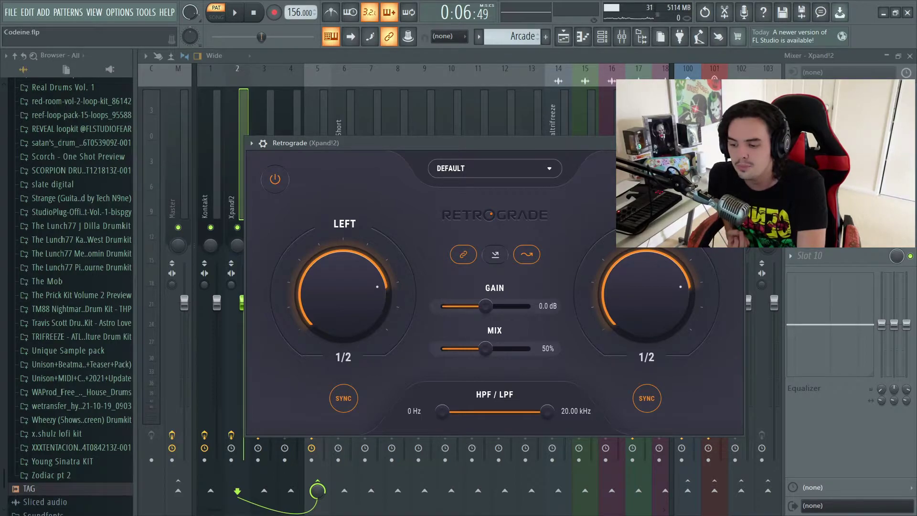
key("Escape")
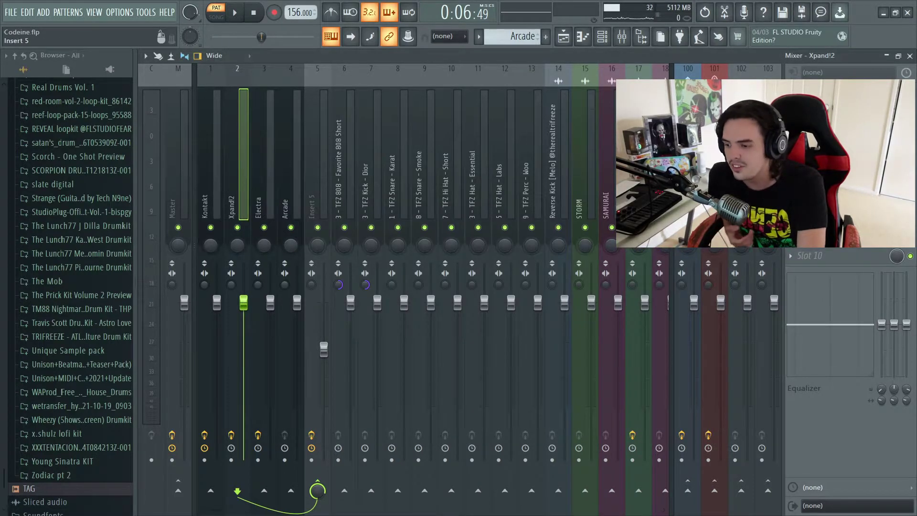
Step: Examine the ValhallaVintageVerb and Fruity Parametric EQ 2 settings on the Electra mixer track and close both effects
left_click(265, 182)
left_click(831, 88)
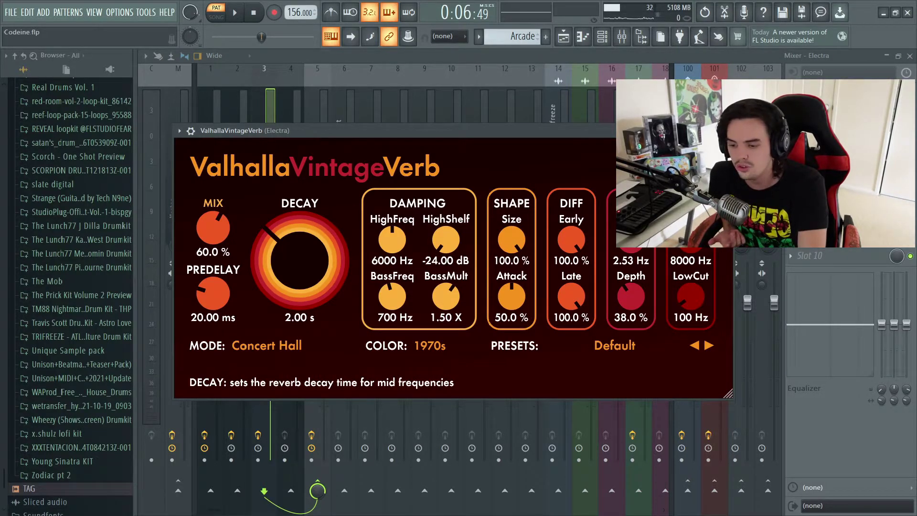
left_click(727, 131)
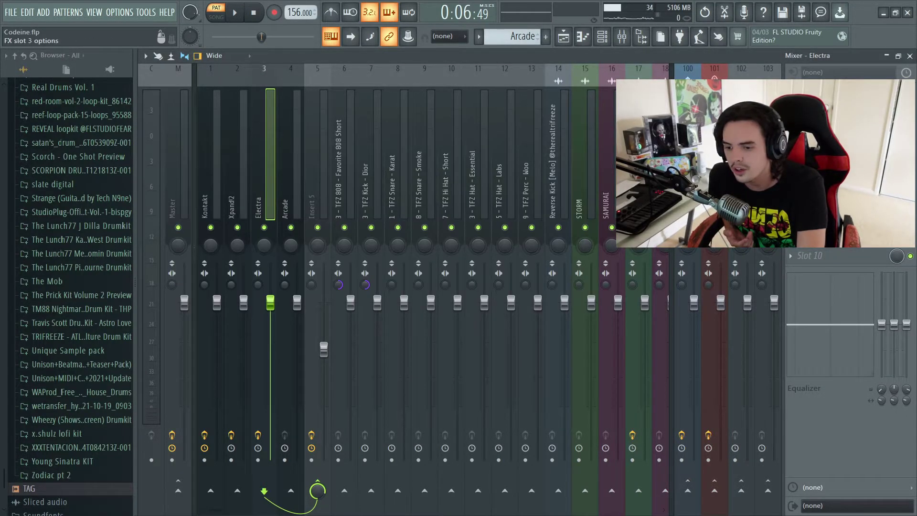
left_click(831, 107)
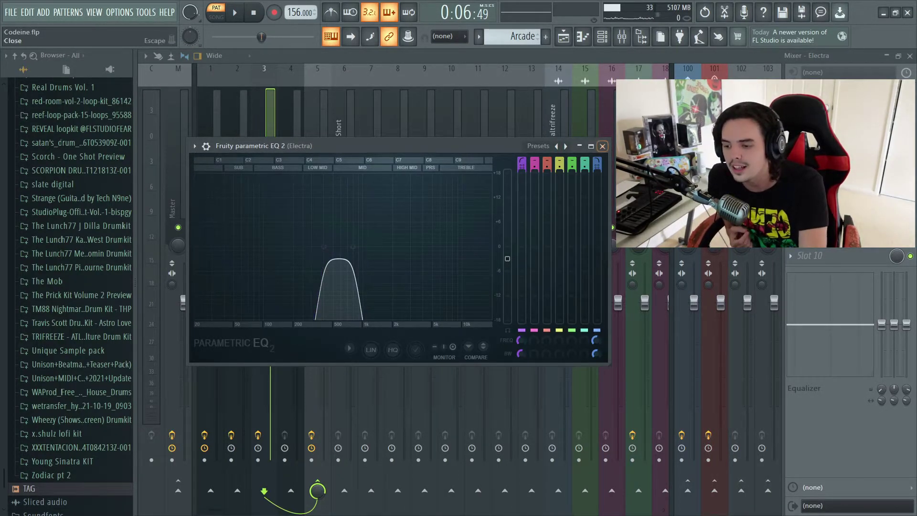
key("Escape")
Step: Go past the Arcade mixer track to Insert 5 and check its SoundShifter Pitch and ValhallaVintageVerb settings
left_click(286, 186)
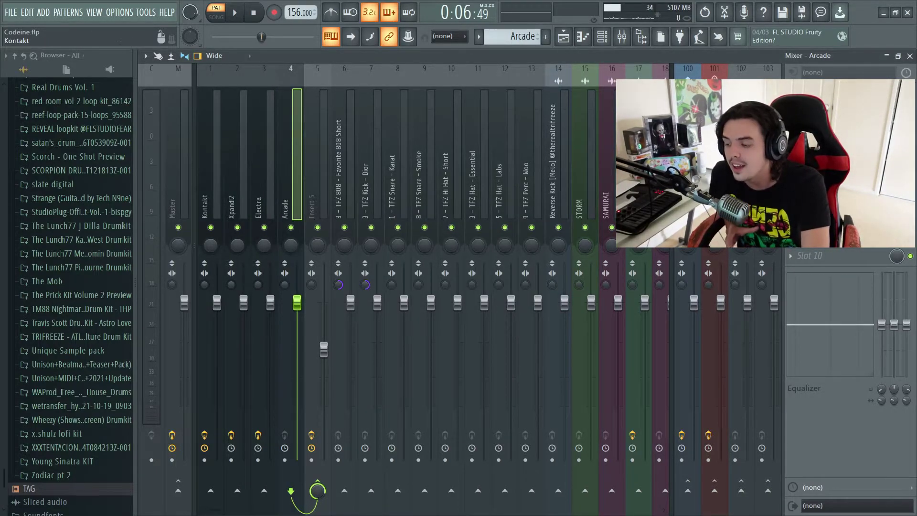
left_click(315, 191)
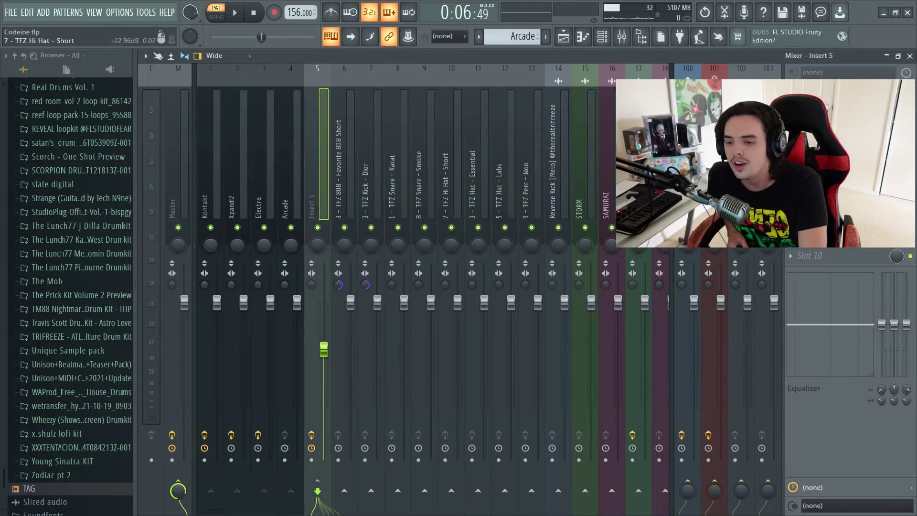
left_click(831, 91)
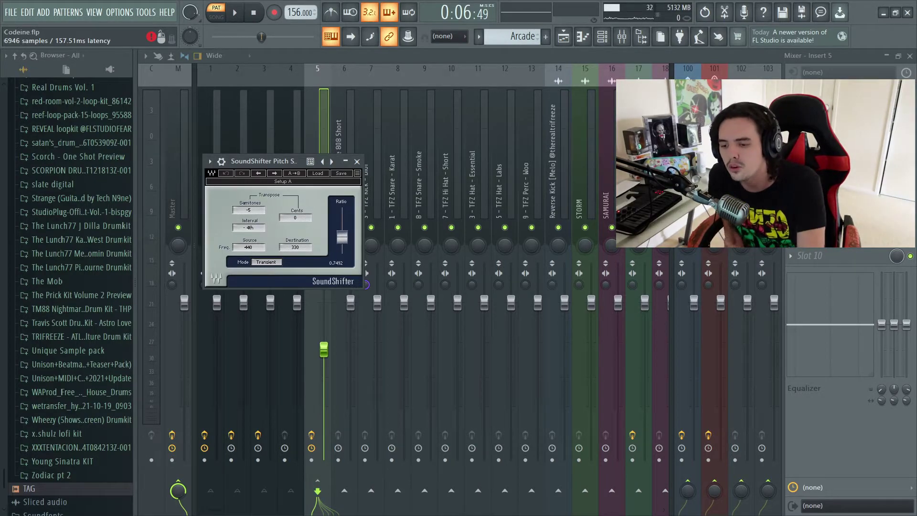
left_click(831, 109)
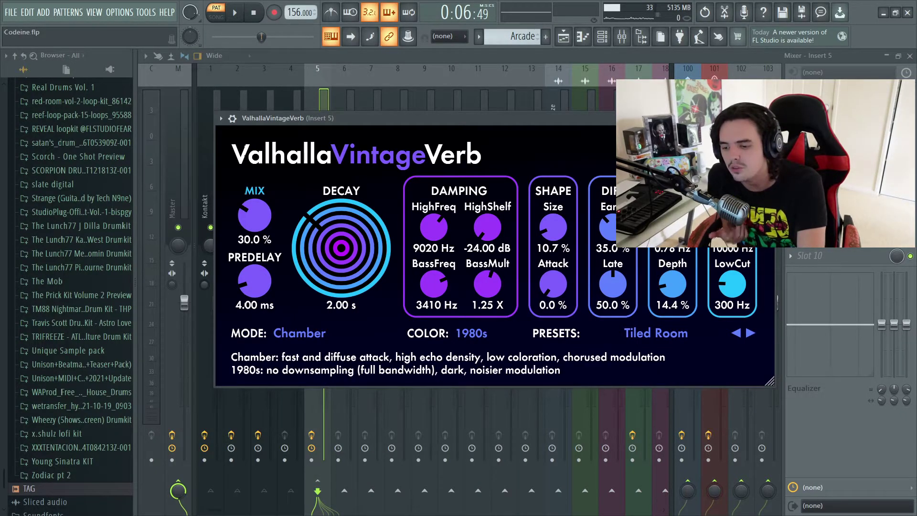
left_click(768, 118)
Step: Check the RC-20 Retro Color and Fruity Parametric EQ 2 settings on Insert 5 and close both
left_click(831, 127)
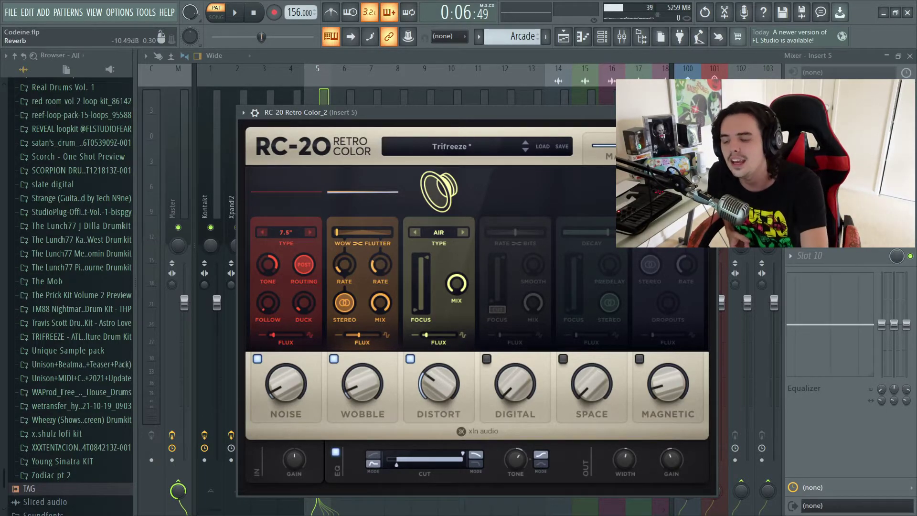
key("Escape")
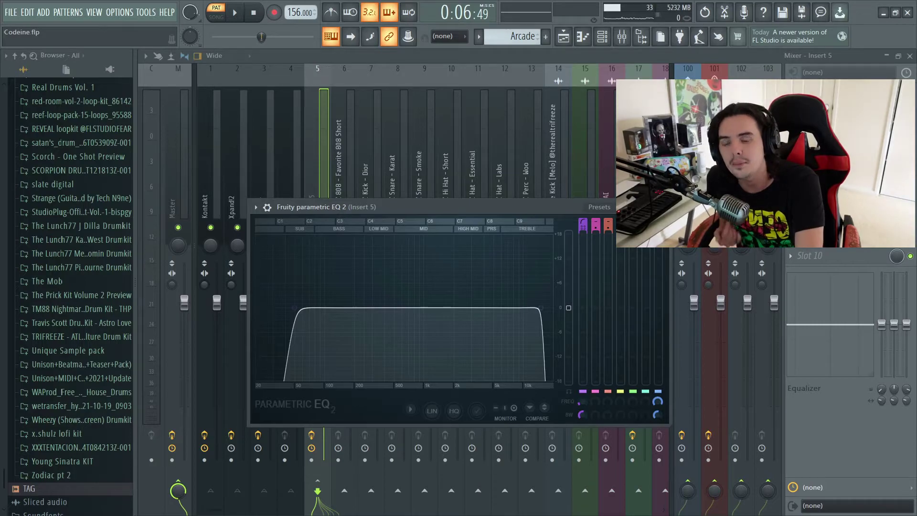
key("Escape")
Step: Check the Portal, RVox and Fruity Limiter effects on Insert 5, close them, and open the playlist
left_click(840, 183)
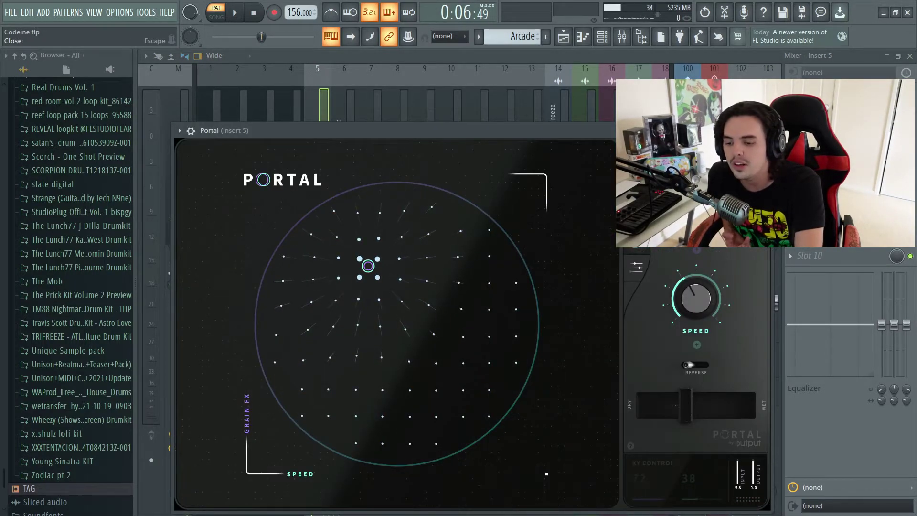
key("Escape")
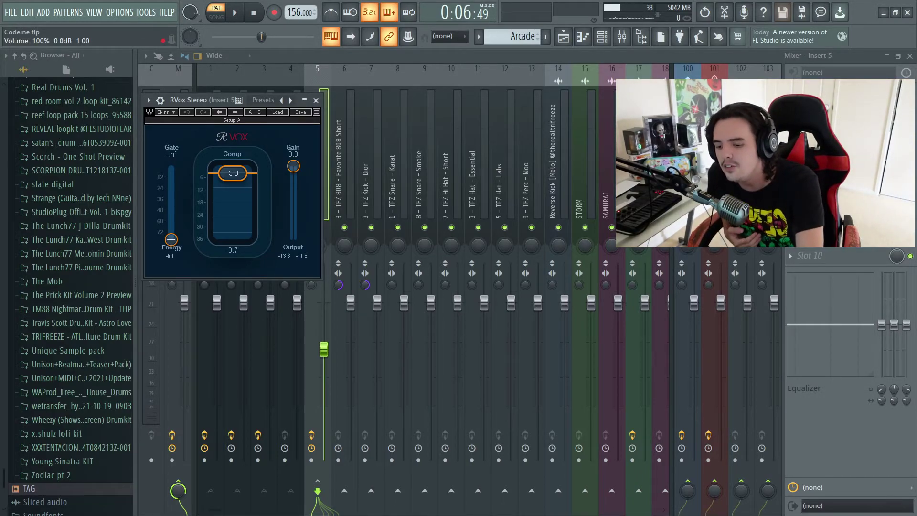
left_click(812, 241)
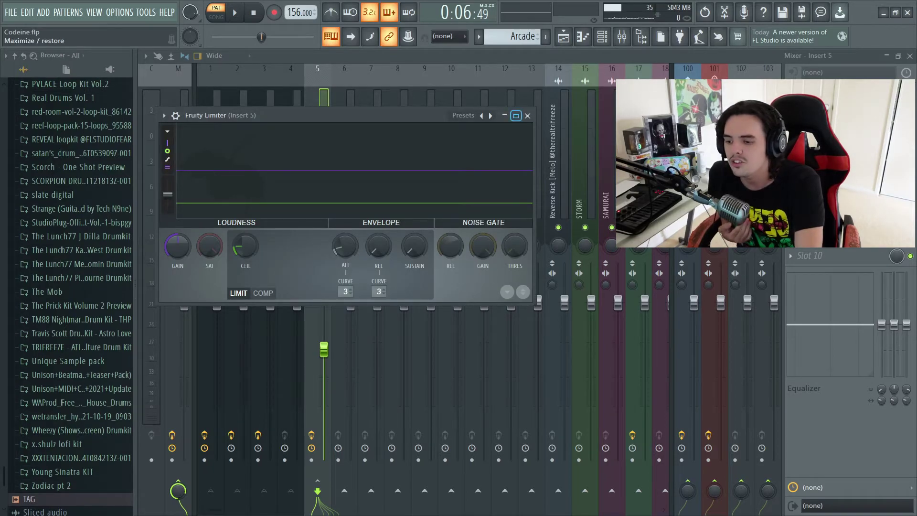
left_click(528, 115)
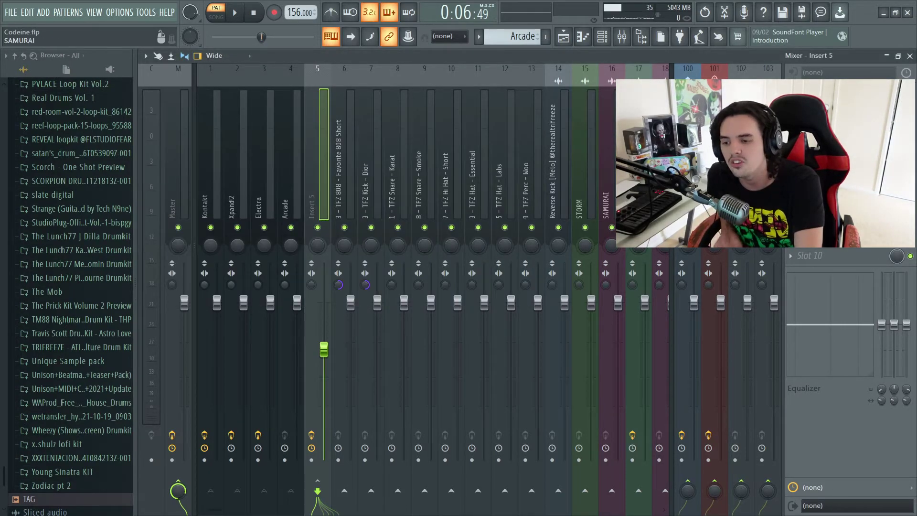
left_click(564, 37)
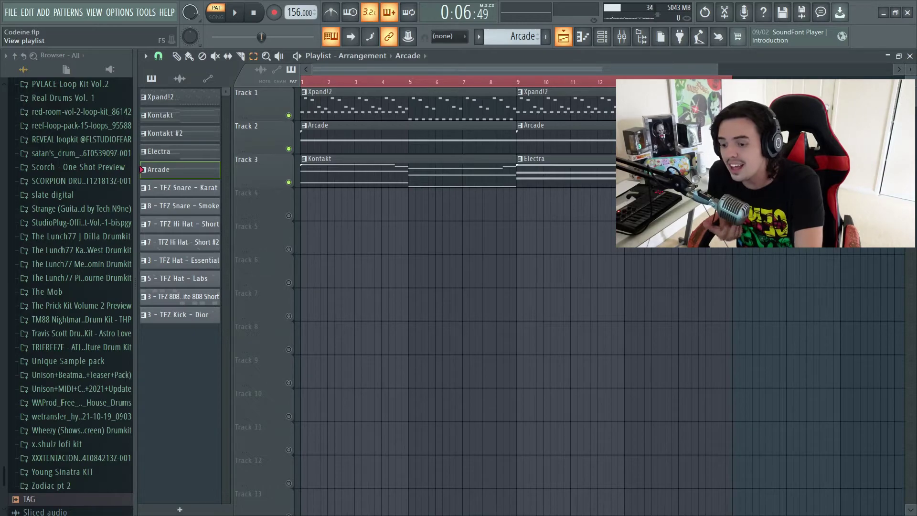